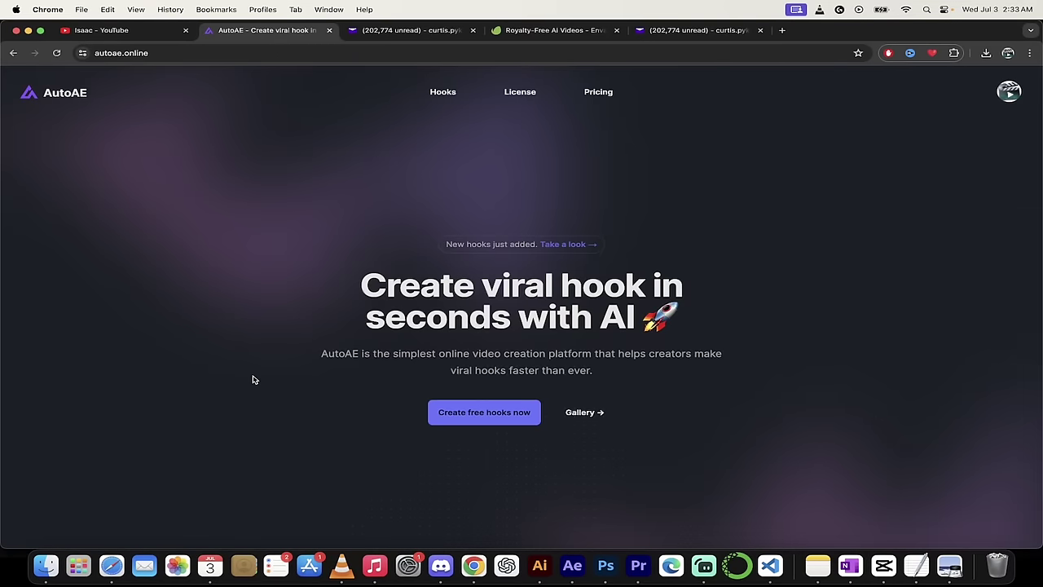
Check the account's remaining hook quotas, then close the account details.
scroll(252, 380, down, 5)
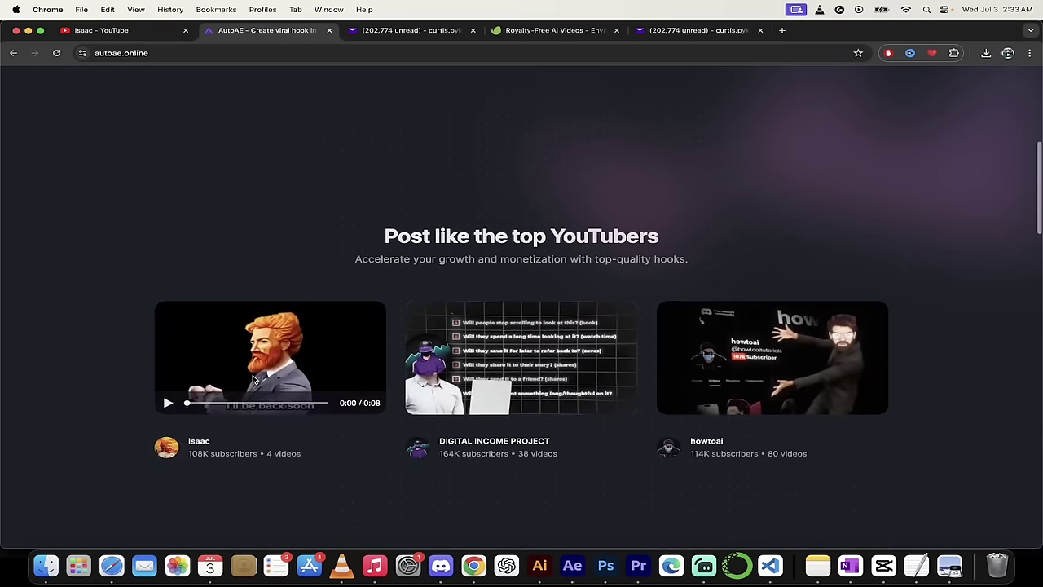
scroll(104, 488, down, 5)
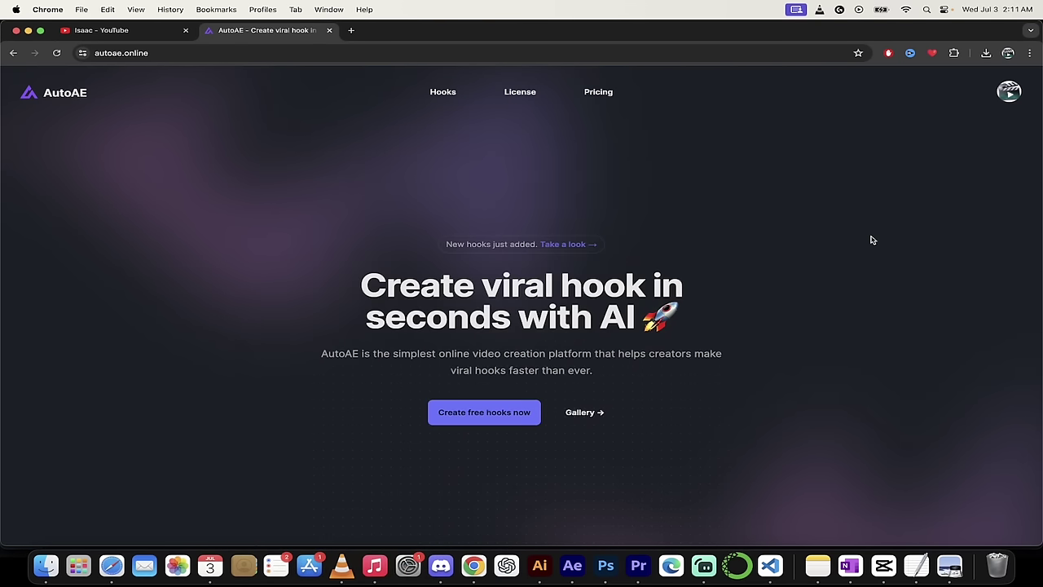
click(1014, 94)
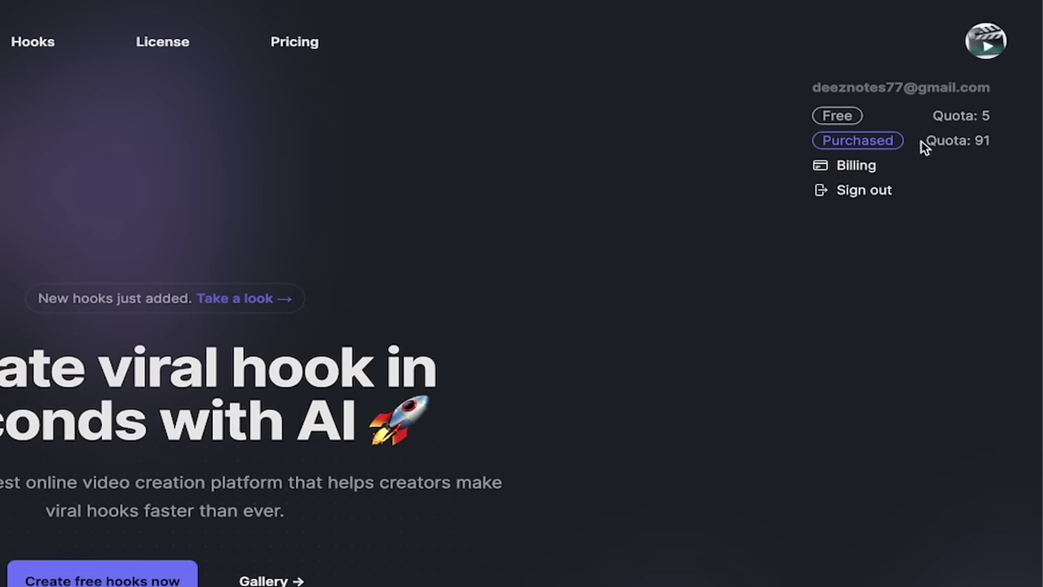
click(640, 178)
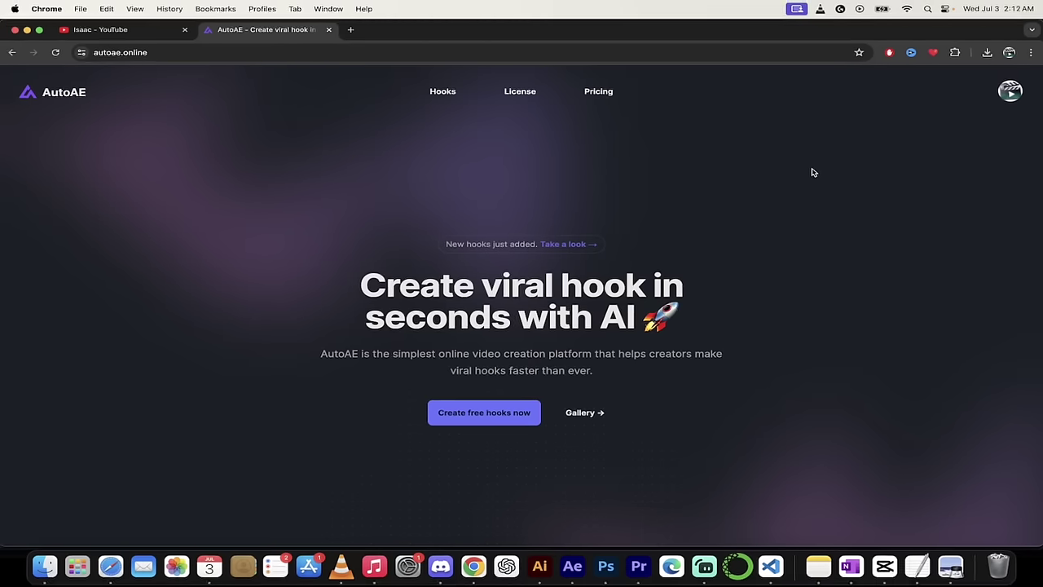
Browse the list of hook categories, then dismiss it.
click(442, 91)
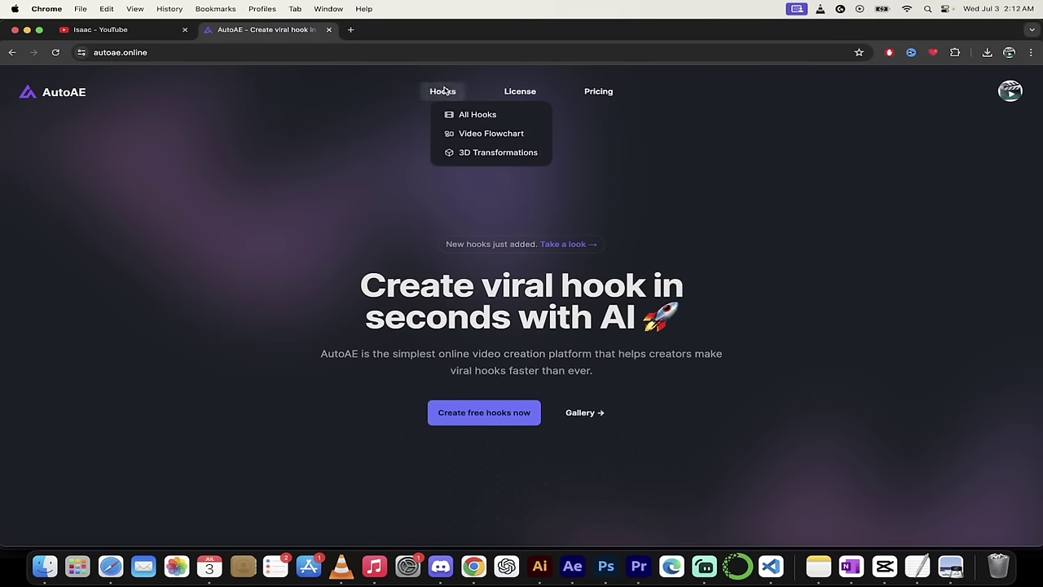
scroll(167, 270, down, 2)
scroll(142, 363, down, 3)
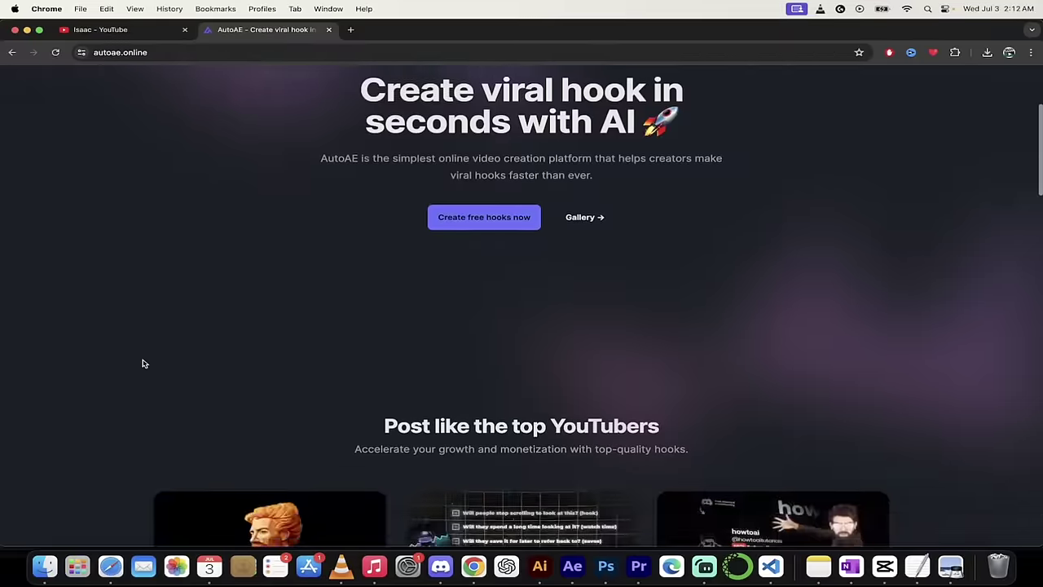
scroll(141, 361, up, 4)
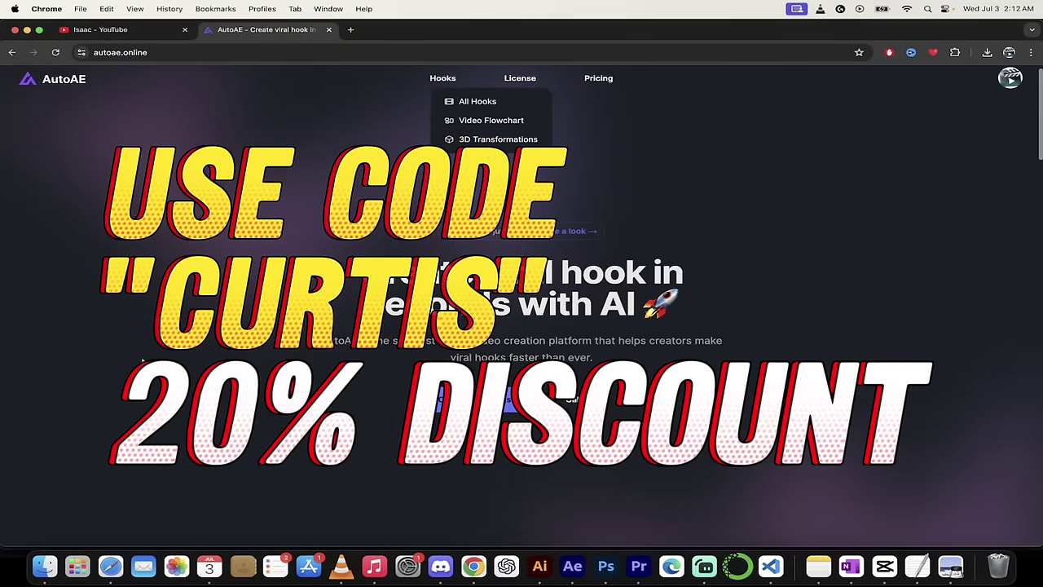
scroll(142, 363, up, 1)
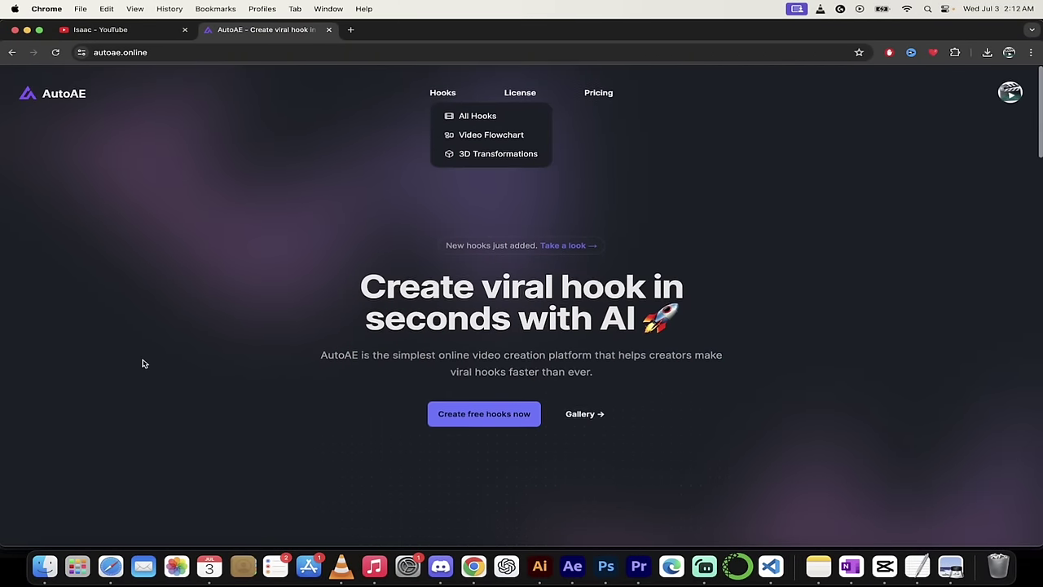
click(294, 409)
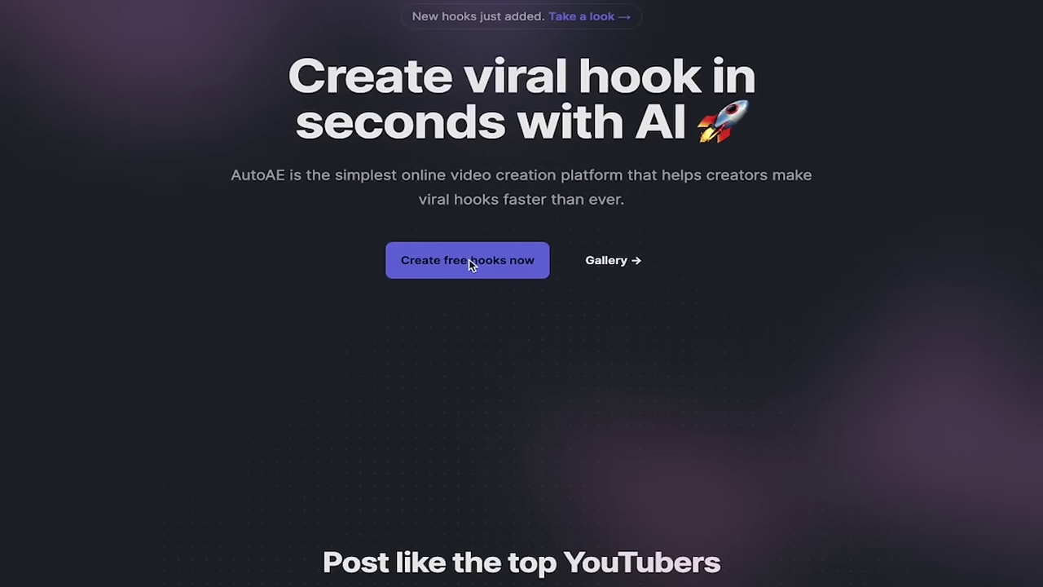
Open the gallery of all hooks and scroll through the templates.
click(445, 268)
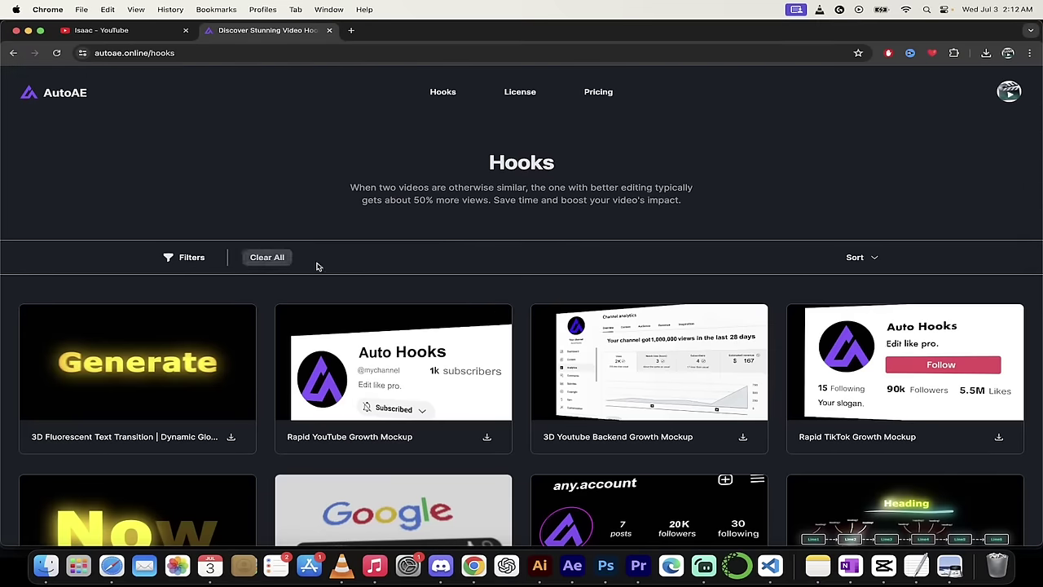
scroll(525, 333, down, 5)
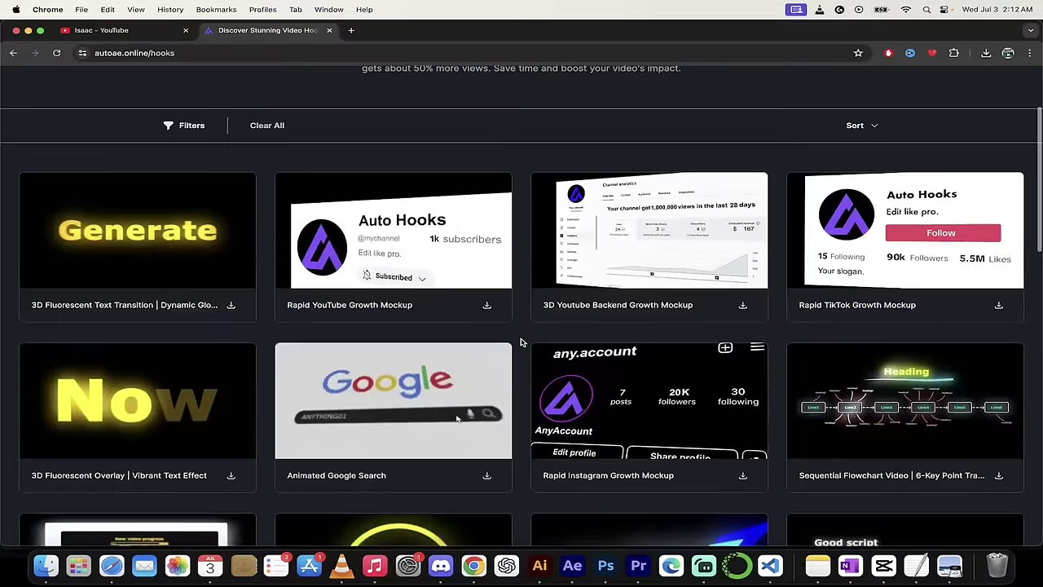
scroll(522, 342, down, 4)
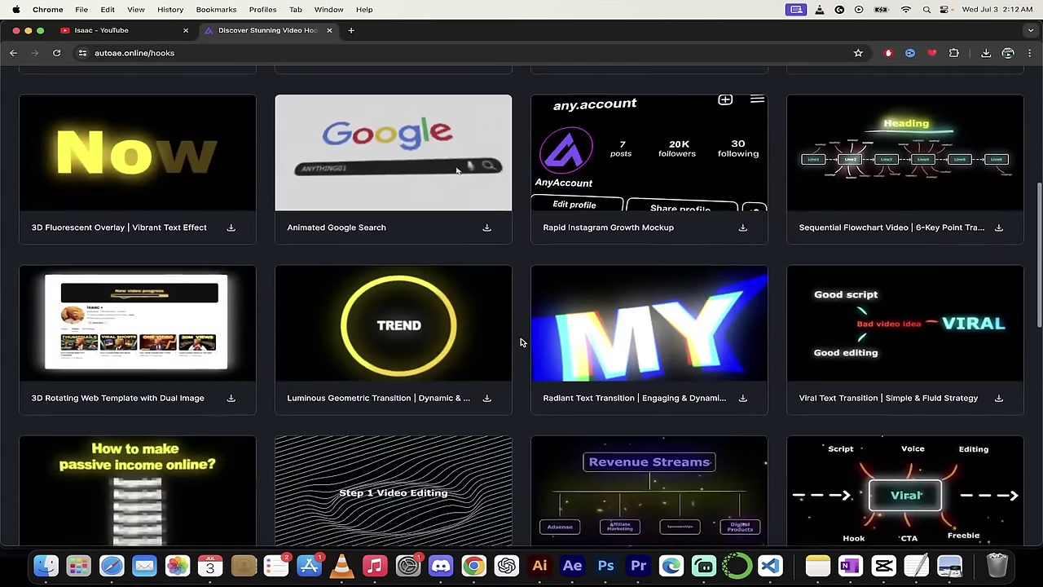
scroll(522, 342, down, 3)
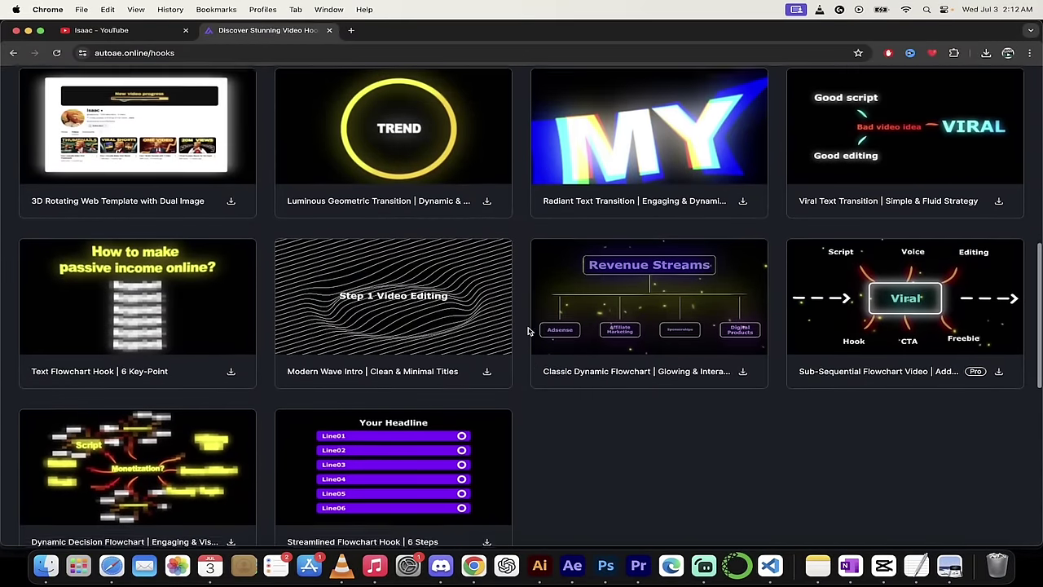
scroll(527, 332, up, 2)
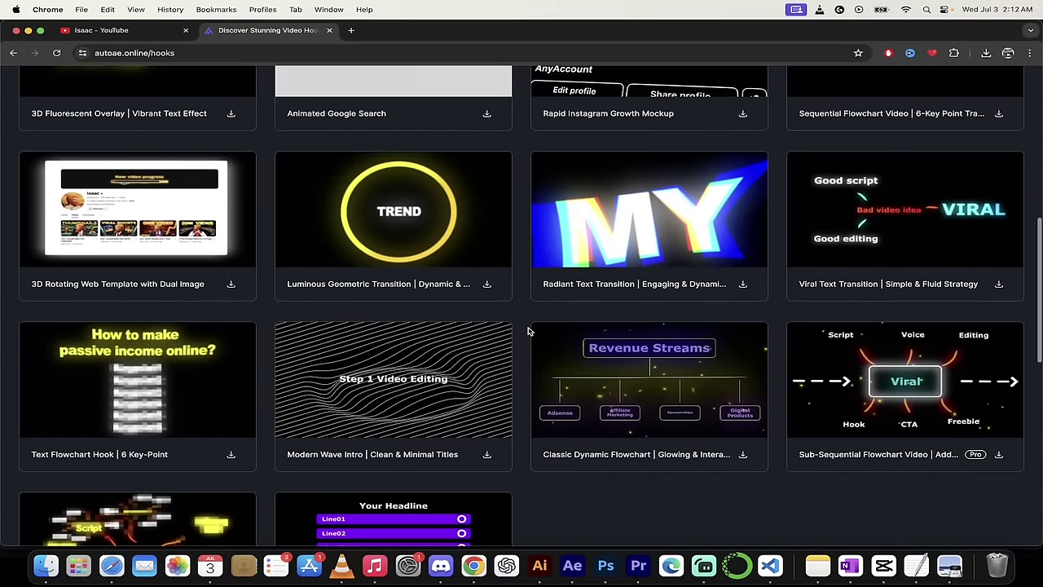
Preview the flowchart hook and scroll to the Radiant Text Transition card.
mouse_move(794, 420)
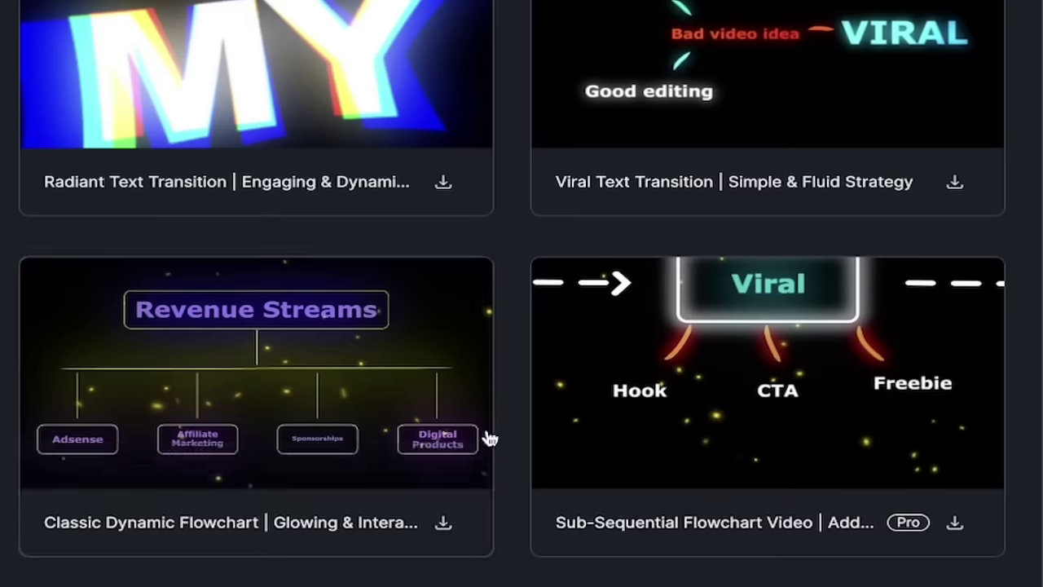
click(47, 468)
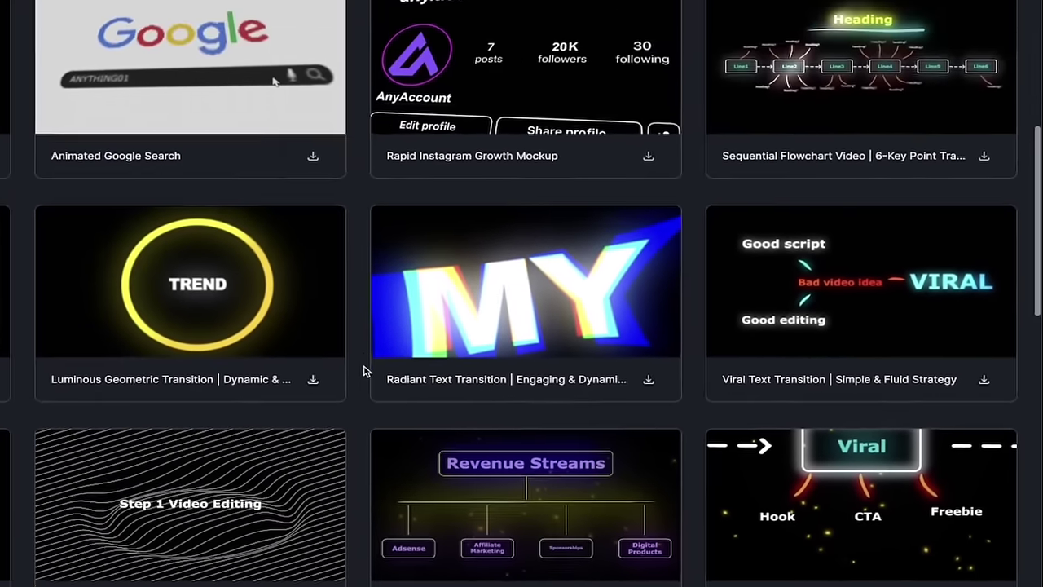
scroll(369, 162, up, 3)
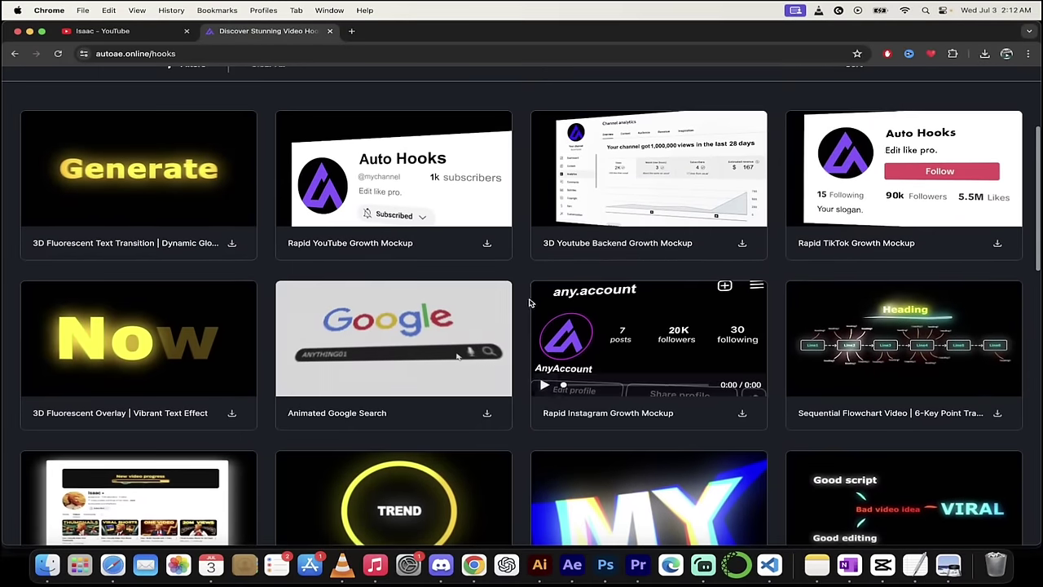
scroll(529, 303, up, 2)
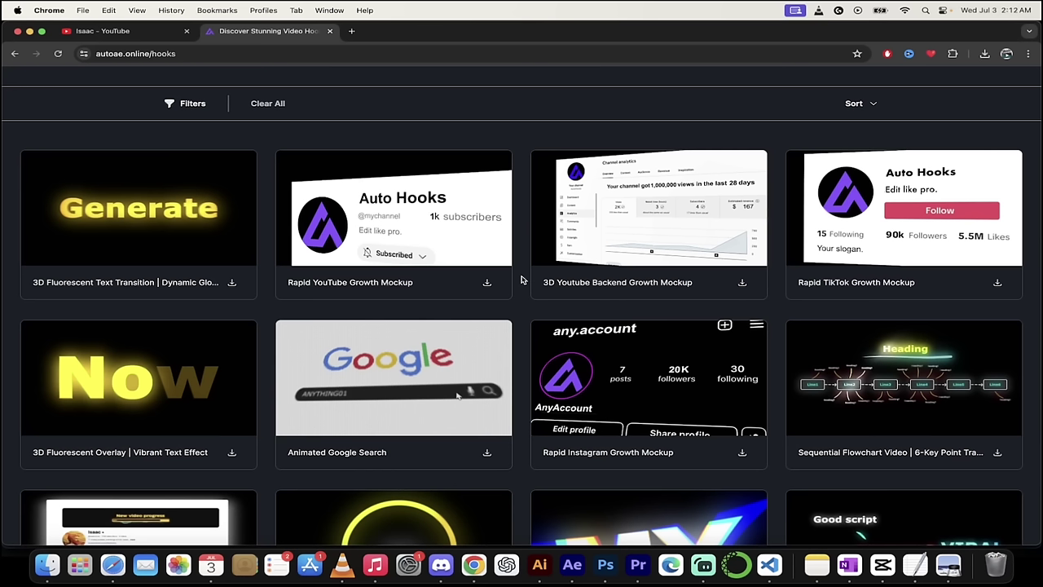
scroll(524, 295, down, 2)
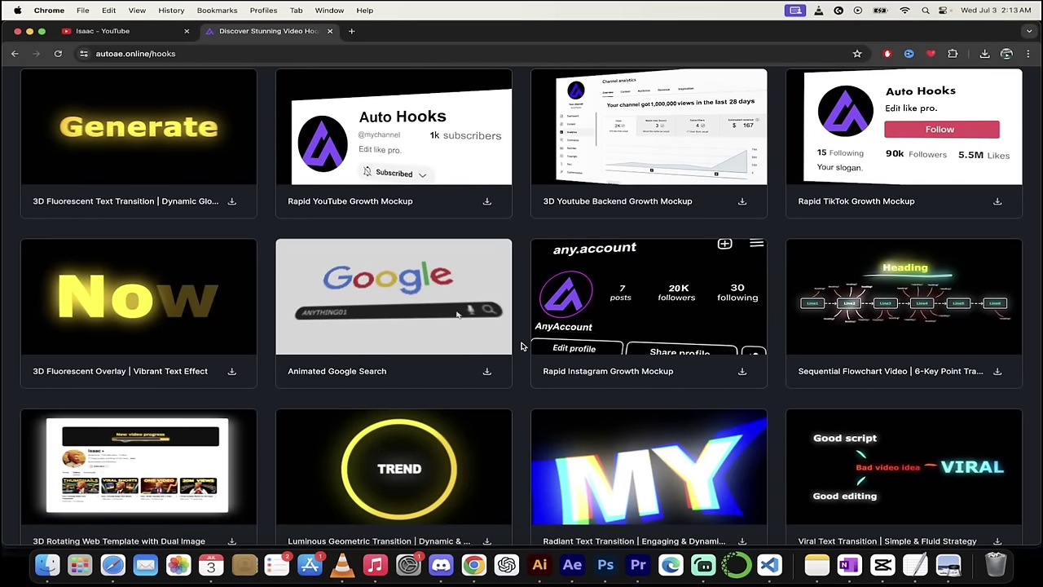
scroll(522, 347, up, 1)
scroll(522, 346, down, 5)
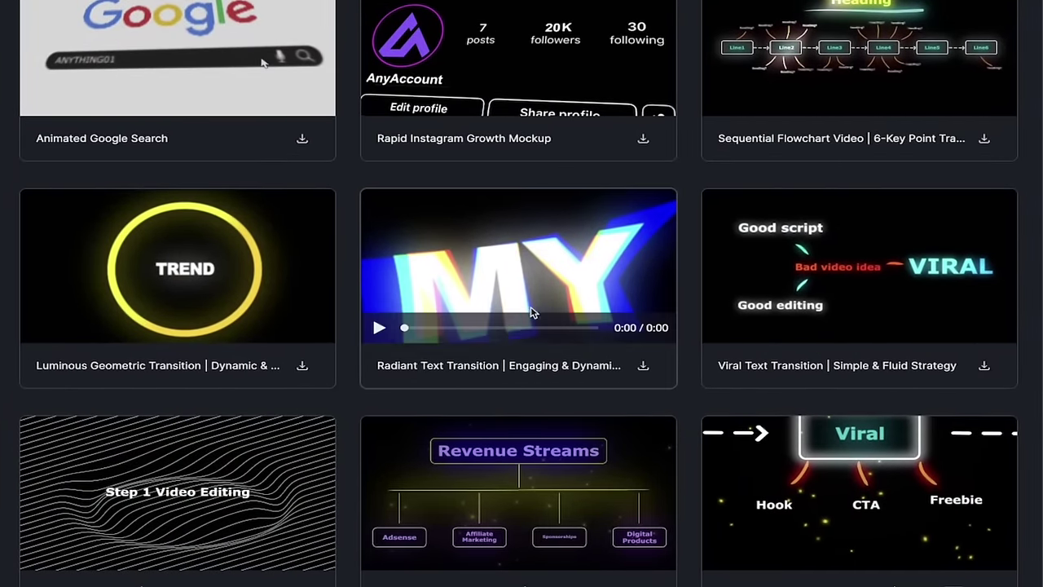
click(377, 329)
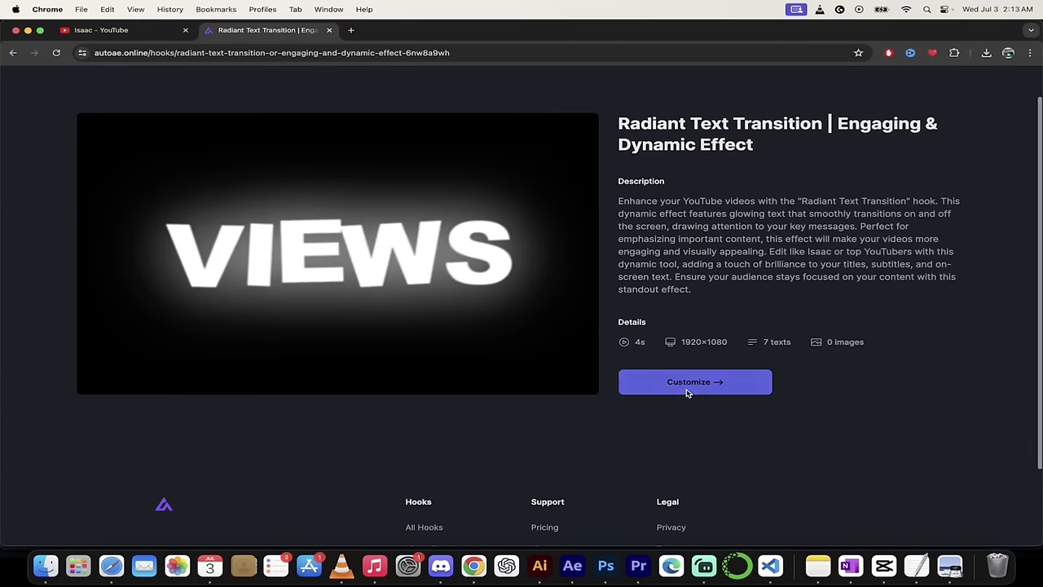
click(687, 390)
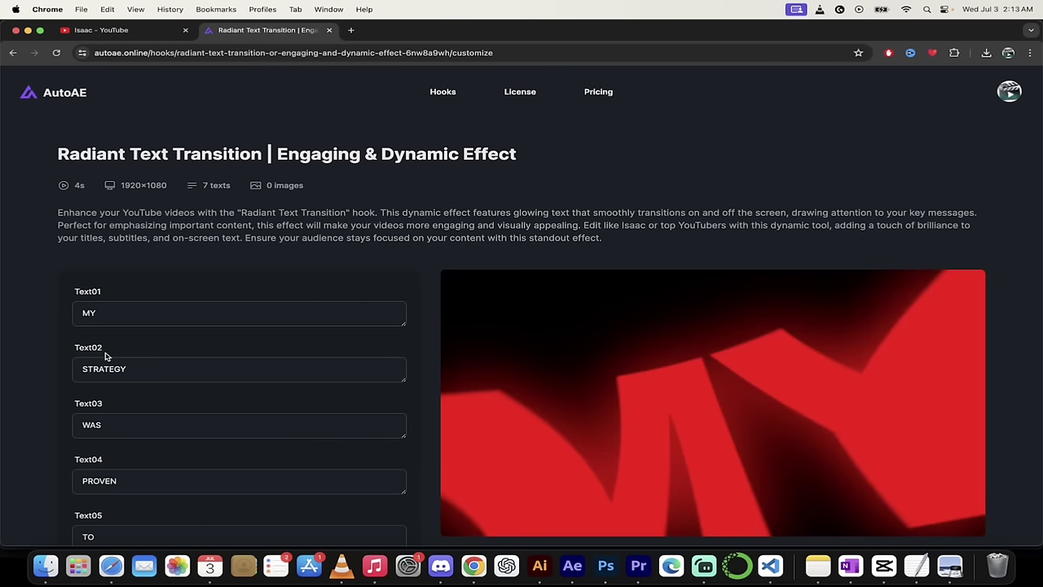
scroll(13, 346, down, 3)
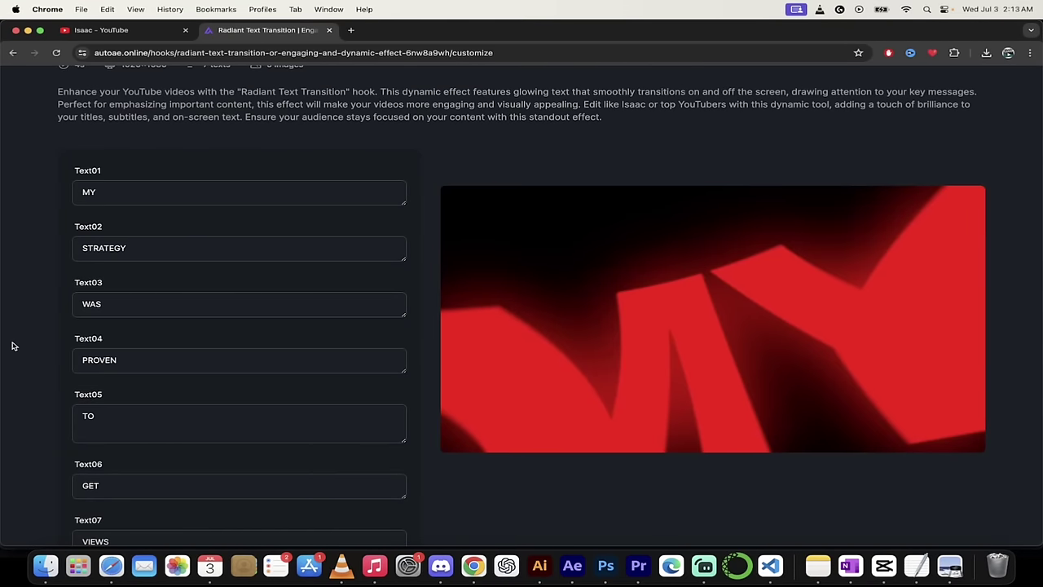
scroll(12, 346, down, 2)
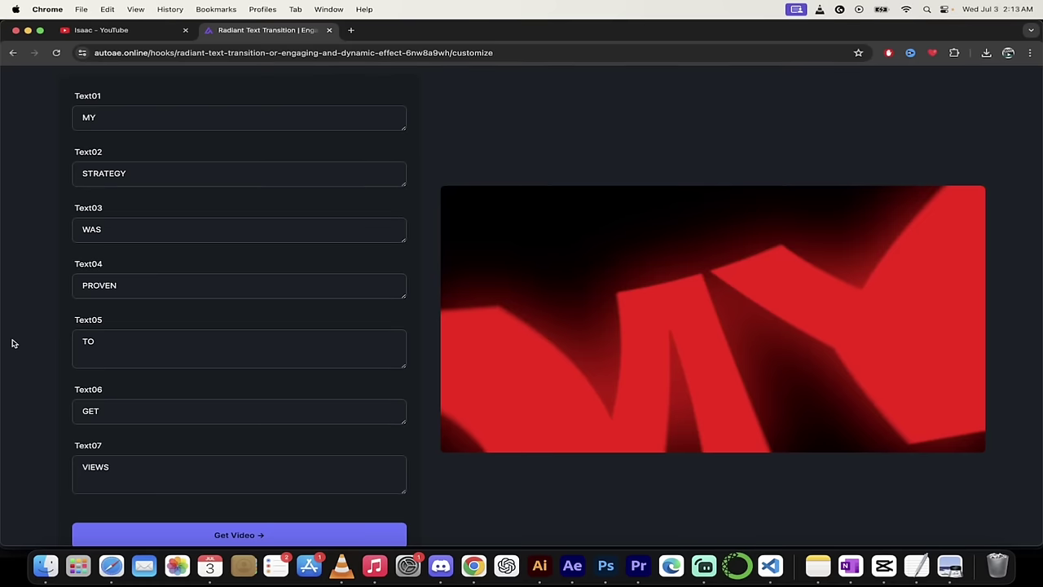
scroll(12, 343, up, 3)
scroll(12, 343, down, 2)
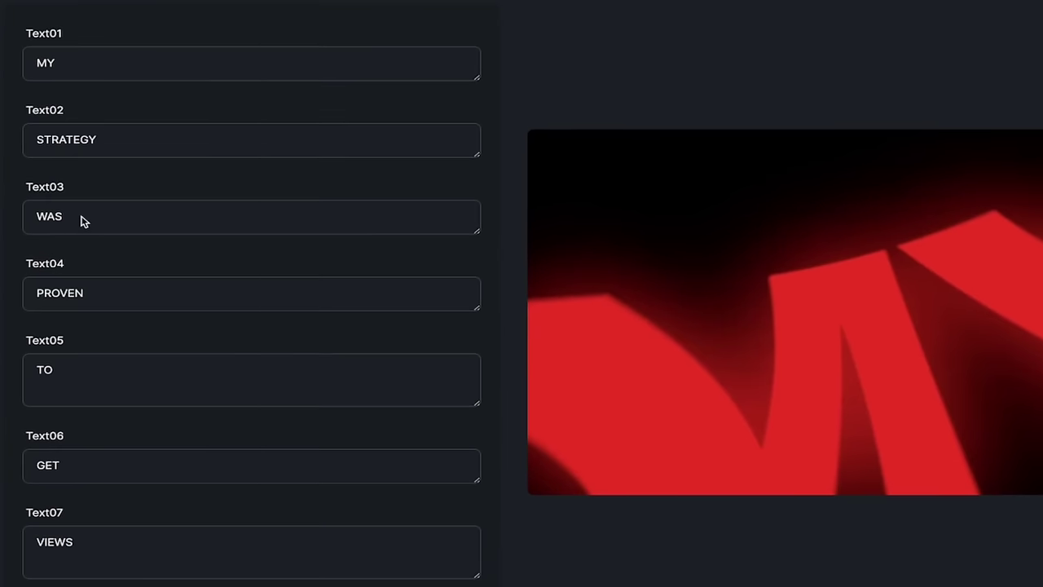
scroll(96, 422, down, 1)
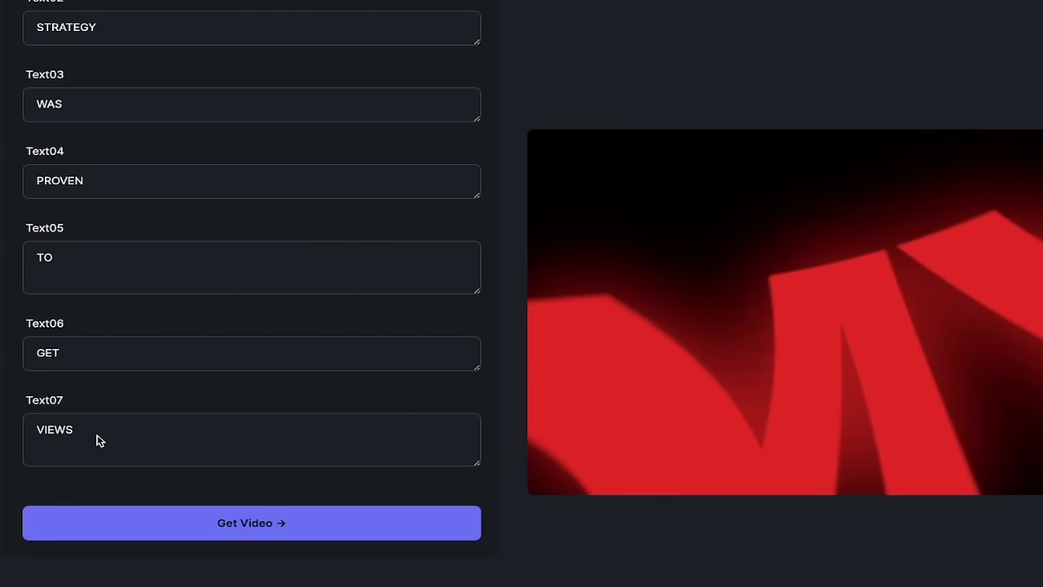
scroll(97, 440, up, 2)
Replace the first four lines with CHECK OUT, MY NEW, CHANNEL and PLEASE.
double_click(91, 109)
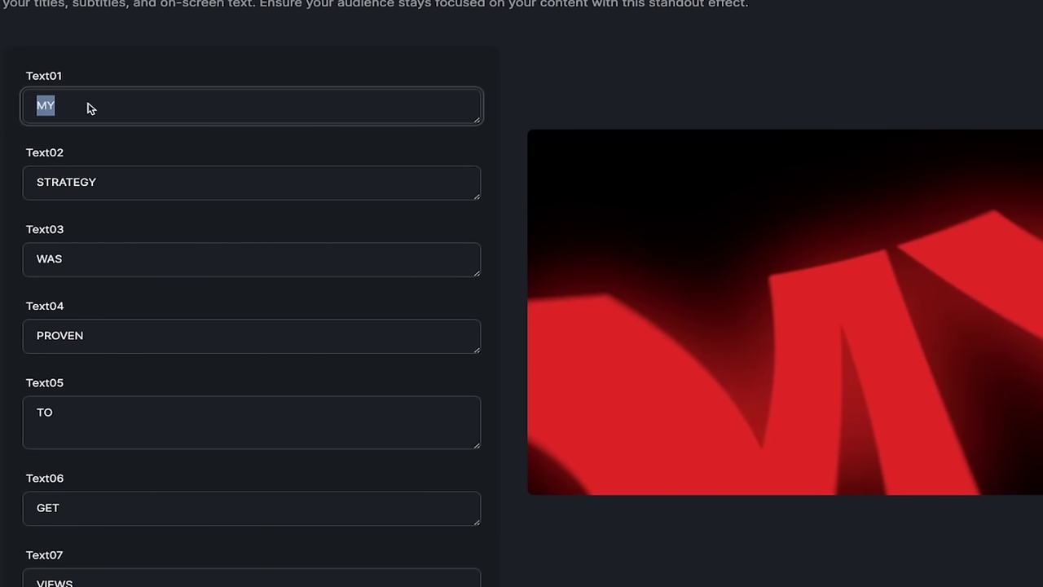
text(CHECK OUT)
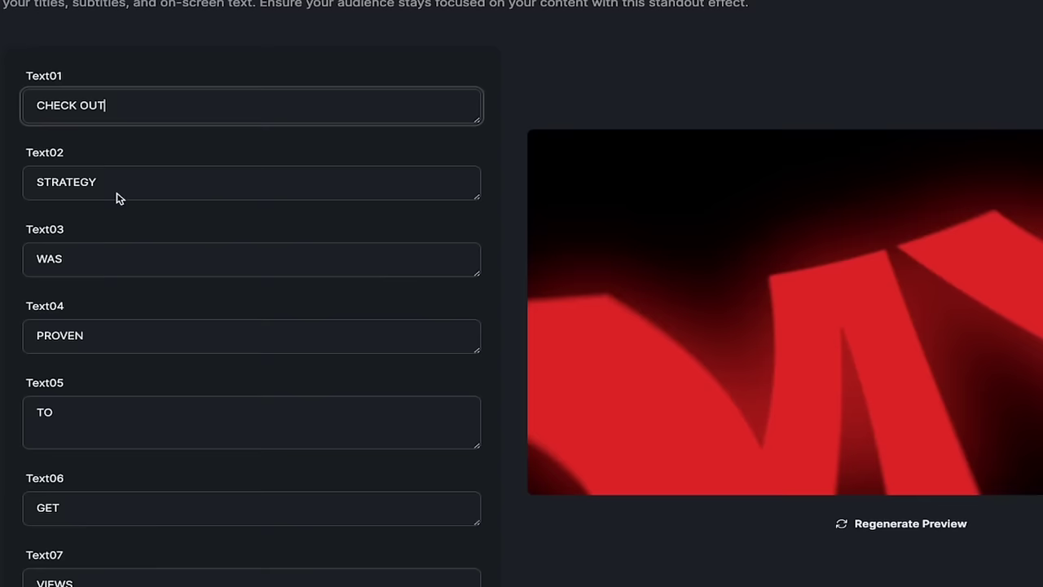
double_click(118, 197)
text(MY NEW)
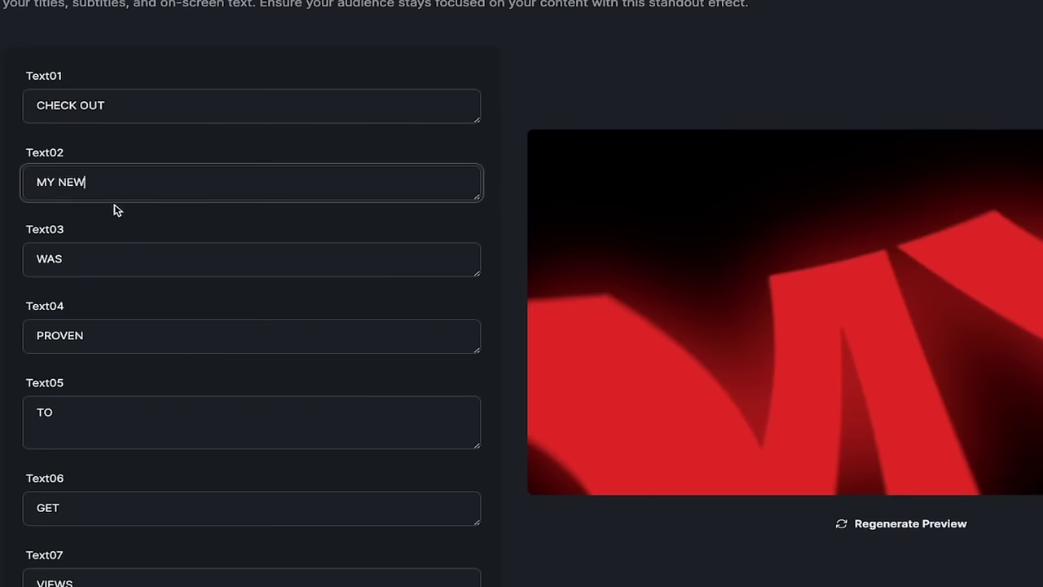
double_click(100, 255)
text(CHANNEL)
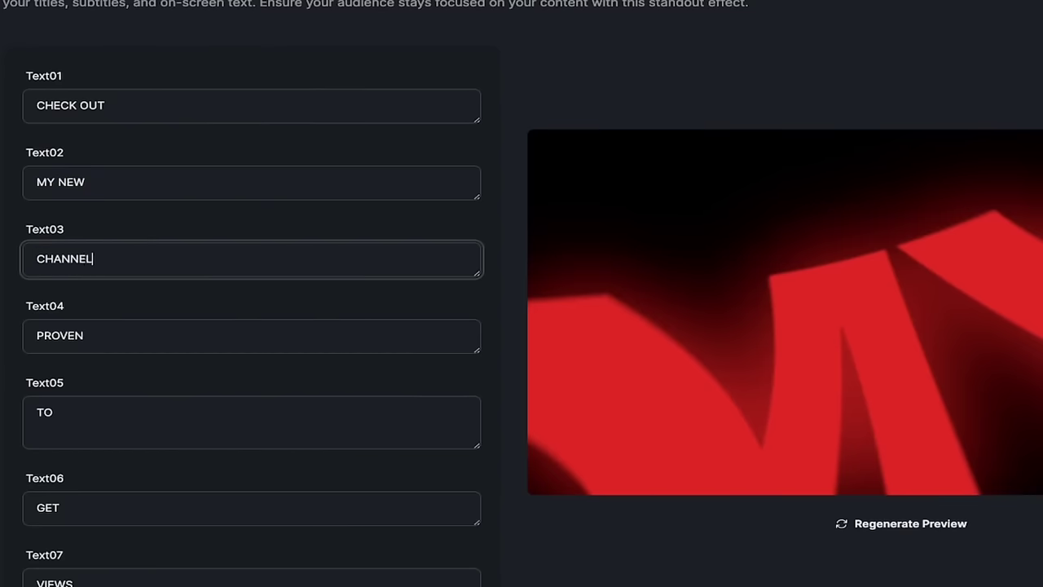
double_click(105, 338)
text(PLEASE)
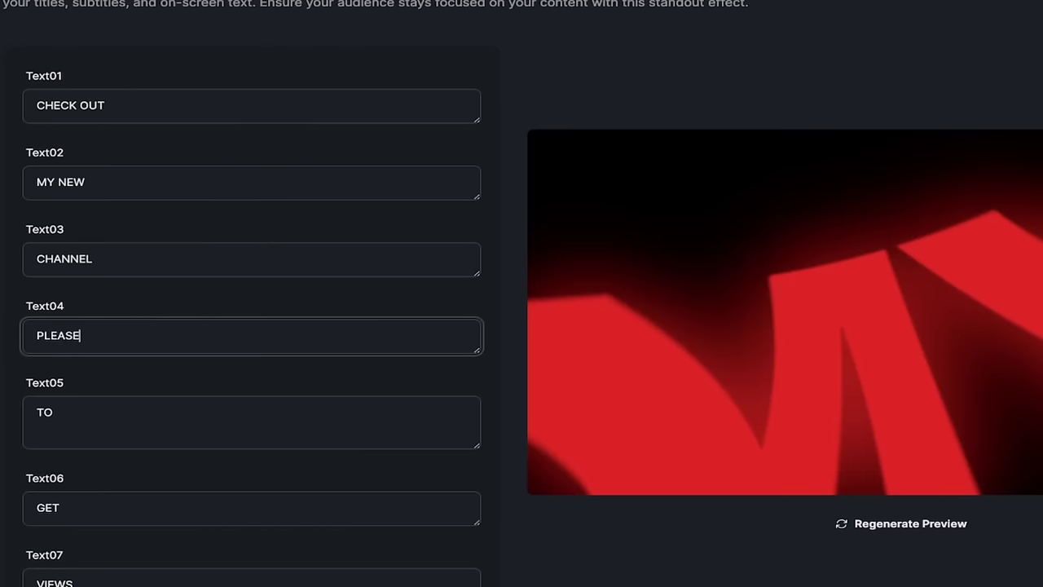
Keep TO, GET and VIEWS unchanged on the remaining three lines.
click(112, 408)
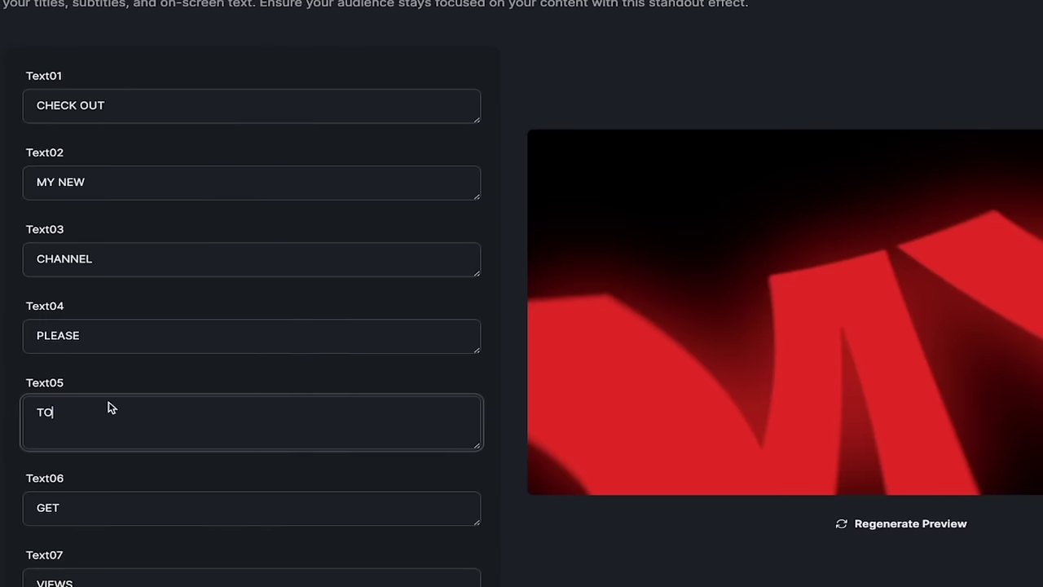
scroll(80, 382, down, 1)
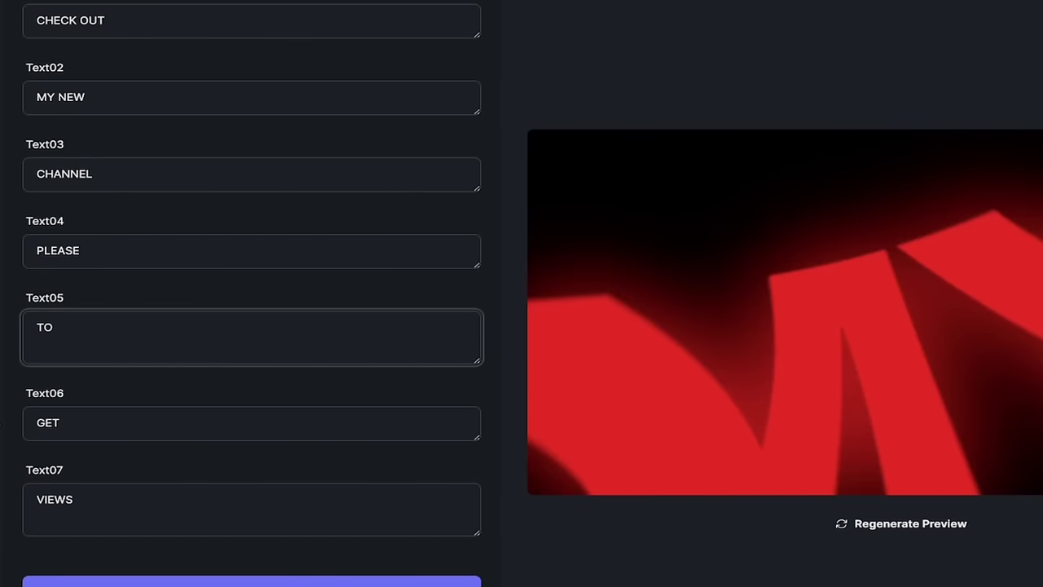
scroll(155, 350, up, 1)
scroll(155, 350, down, 2)
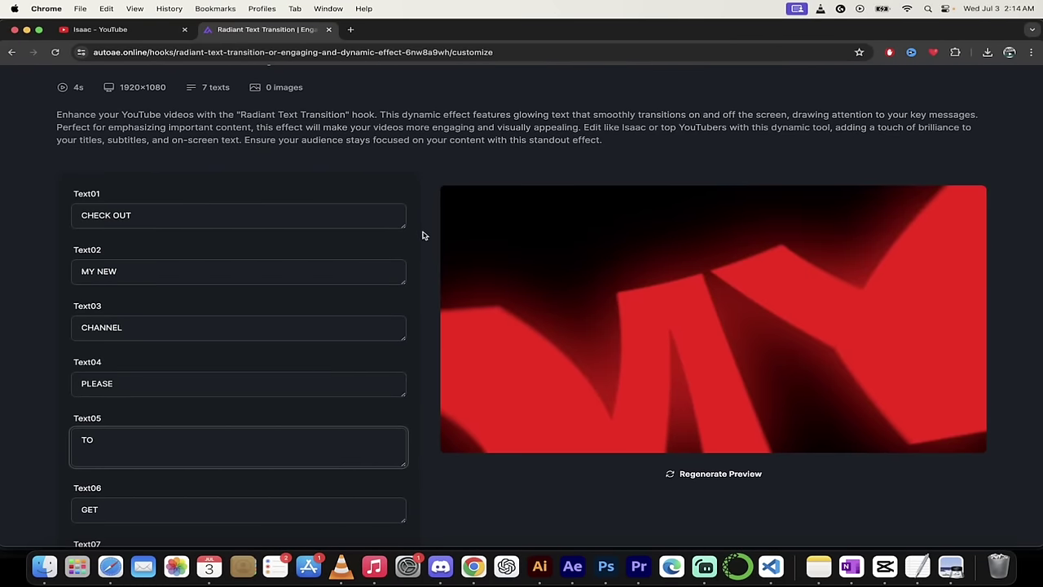
scroll(423, 242, down, 3)
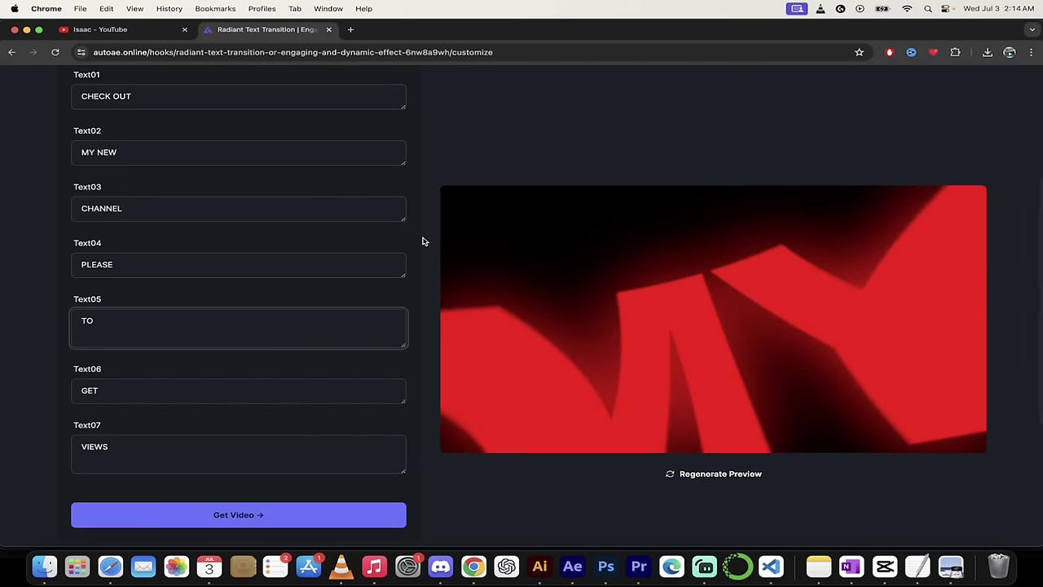
scroll(429, 262, down, 2)
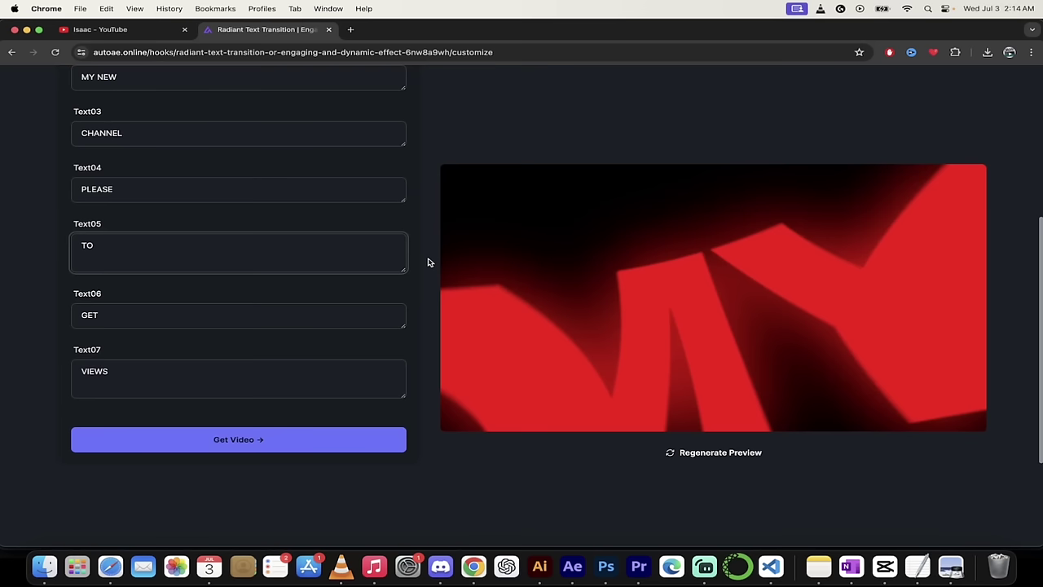
Generate the customized video, wait for its download page, then return to the hooks gallery.
click(233, 440)
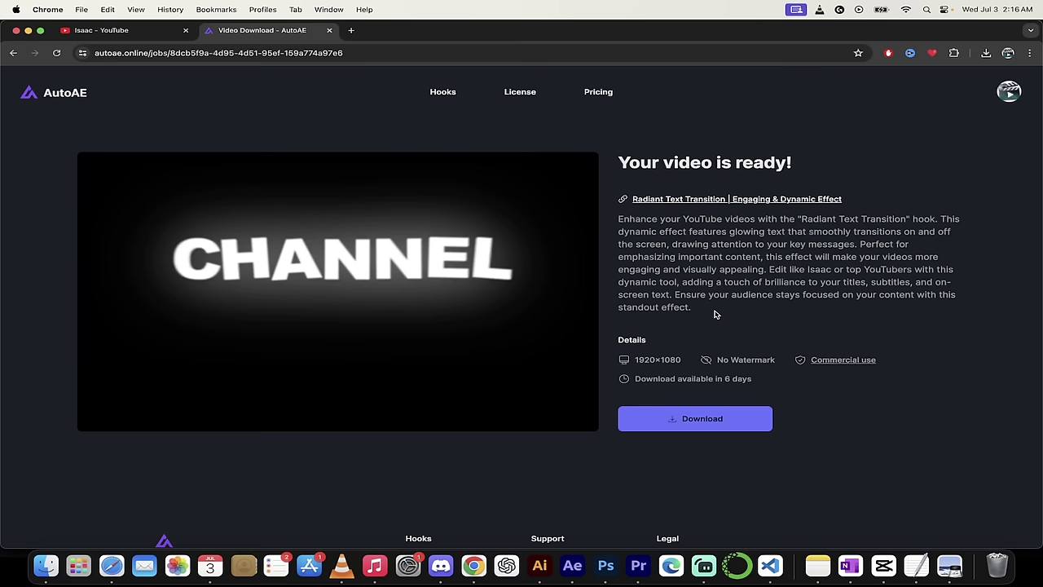
mouse_move(446, 92)
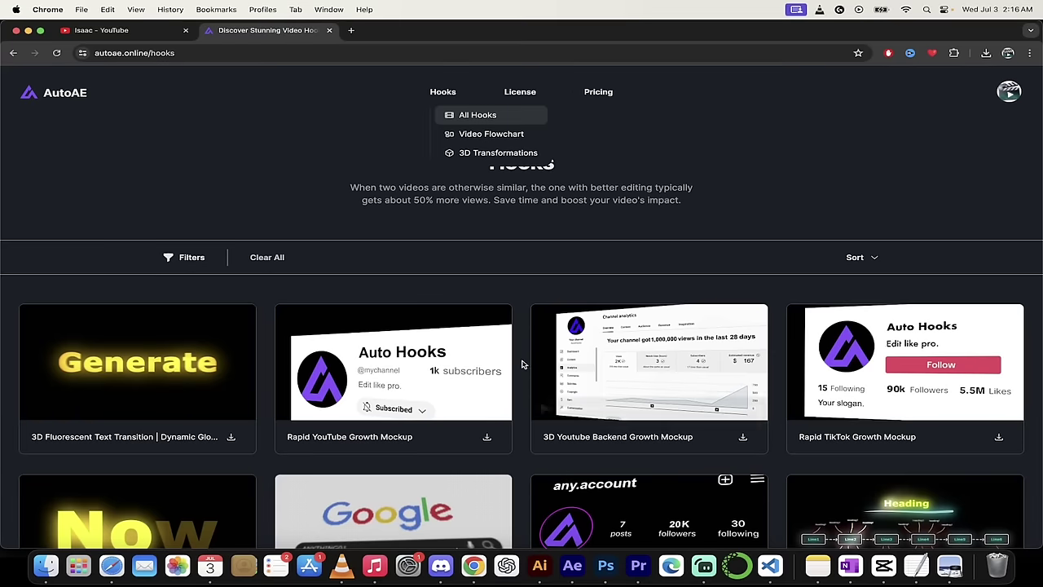
scroll(523, 364, down, 5)
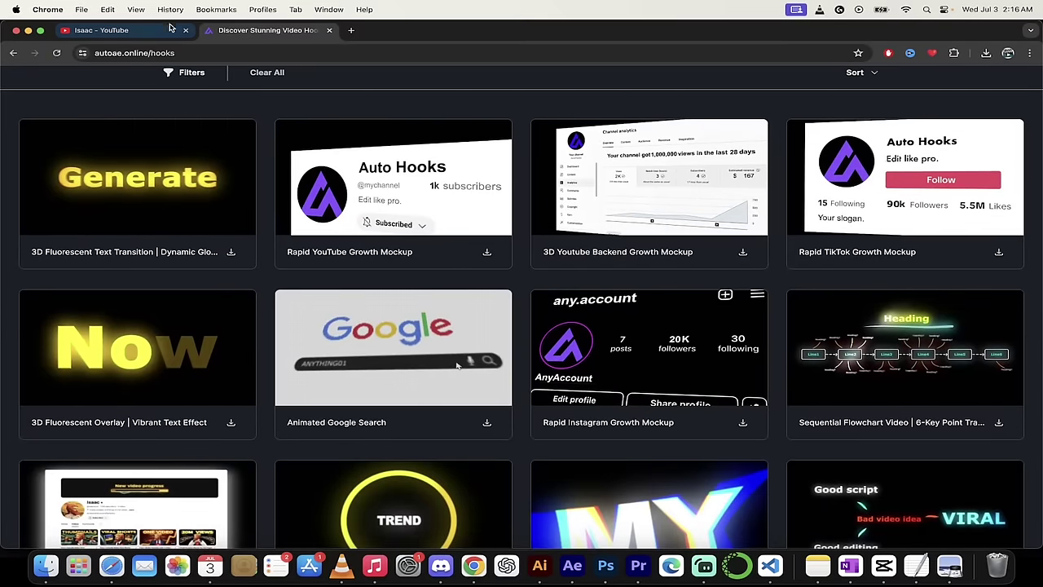
click(120, 34)
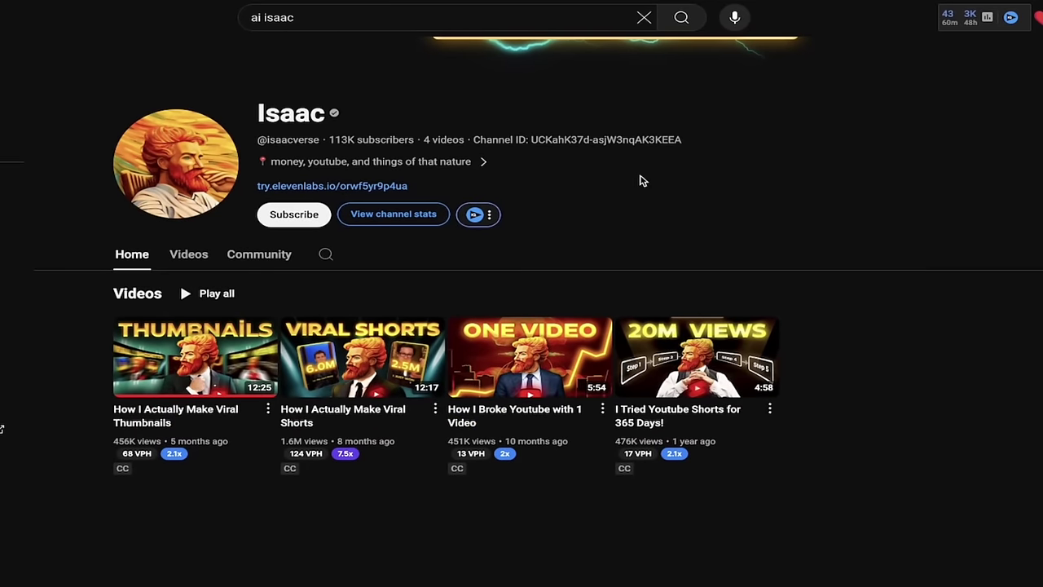
scroll(880, 283, up, 1)
scroll(893, 449, down, 2)
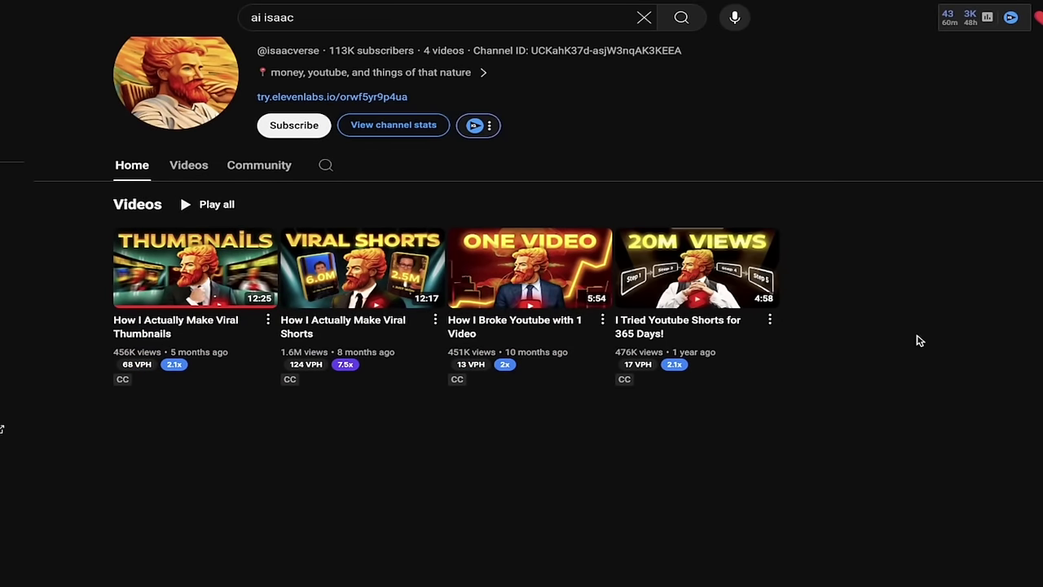
scroll(918, 340, up, 1)
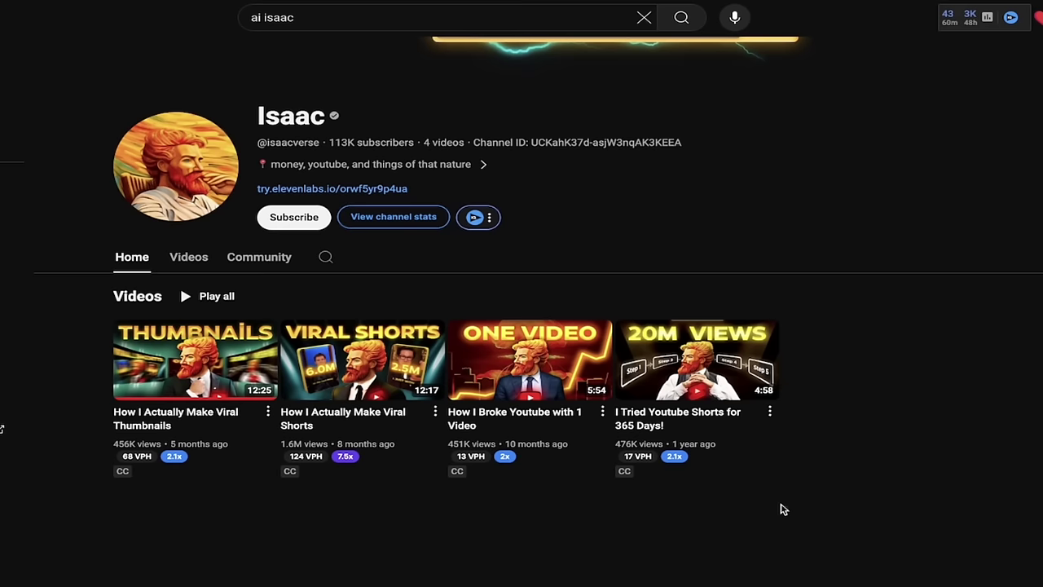
click(239, 10)
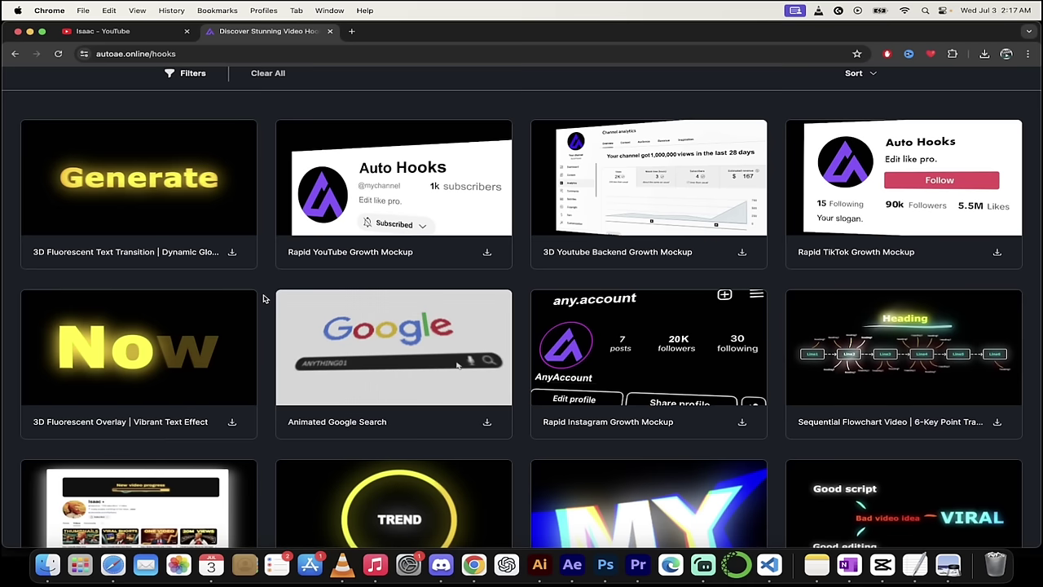
scroll(263, 299, up, 2)
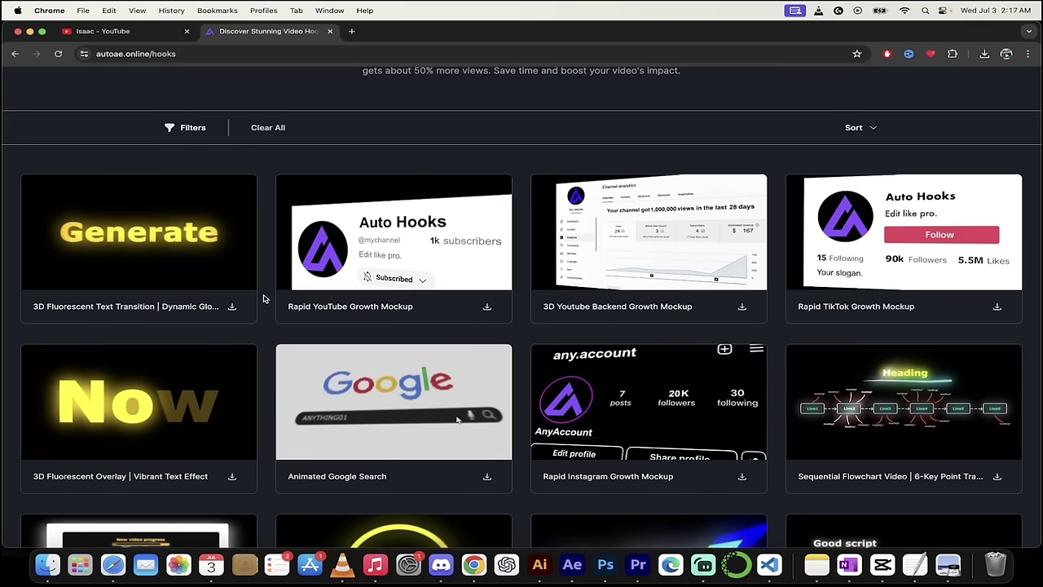